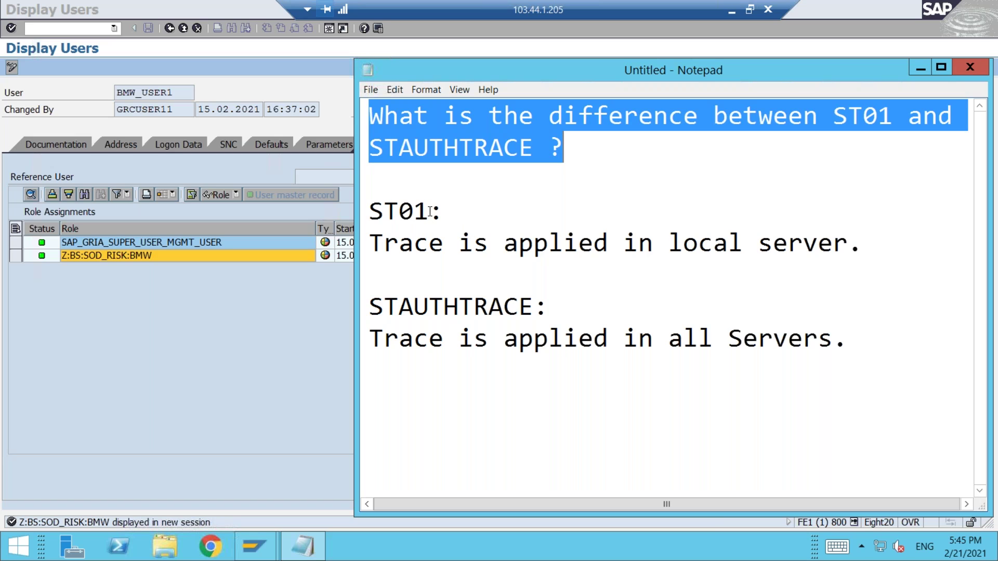
Highlight the ST01 and STAUTHTRACE headings in the Notepad trace notes.
left_click_drag(430, 211, 369, 211)
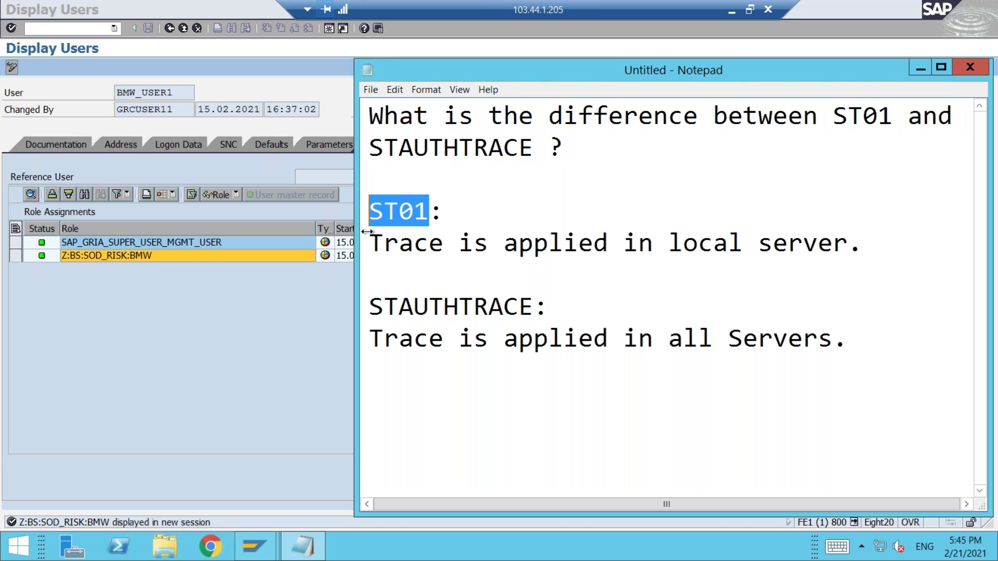
left_click_drag(371, 306, 535, 312)
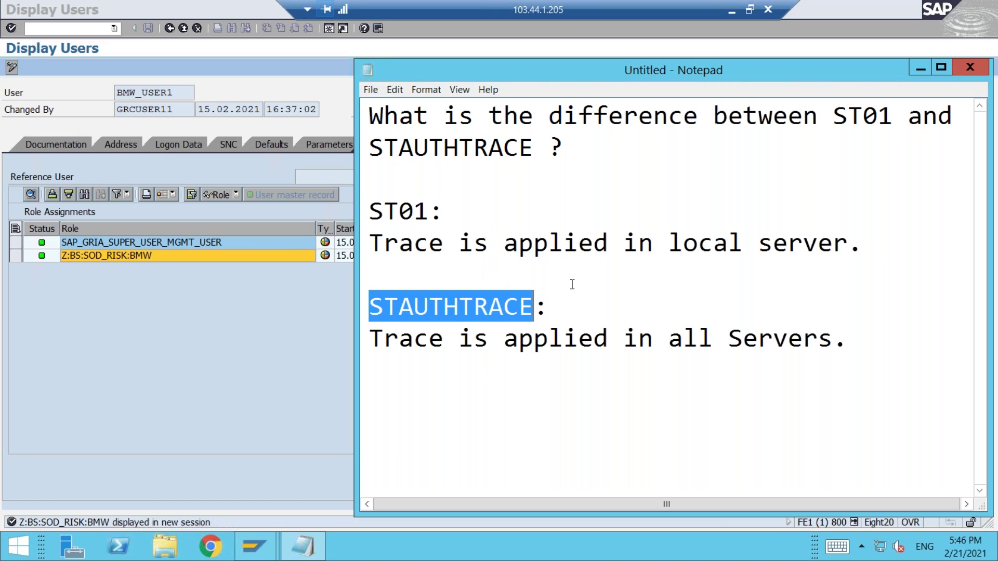
left_click(568, 192)
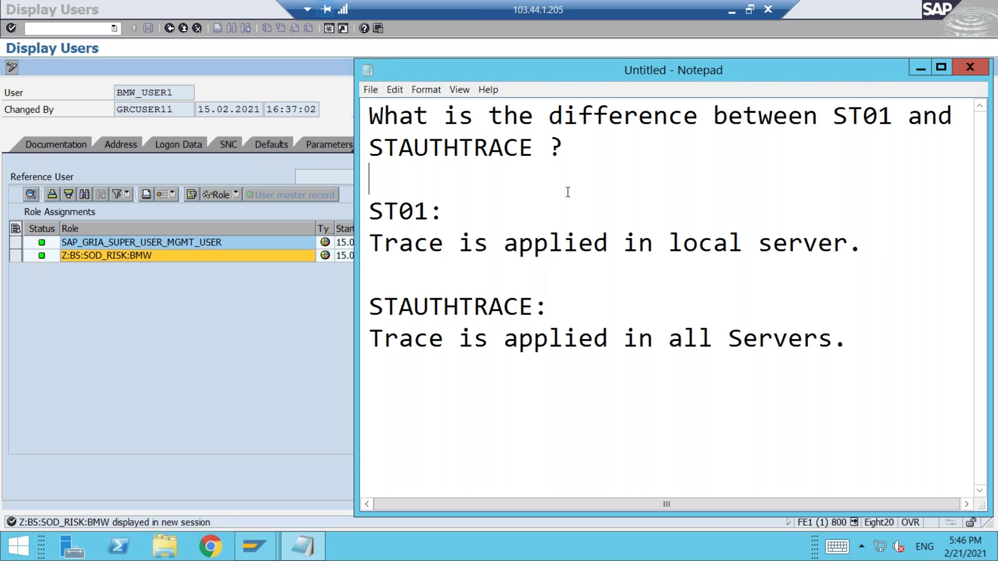
left_click_drag(430, 212, 364, 214)
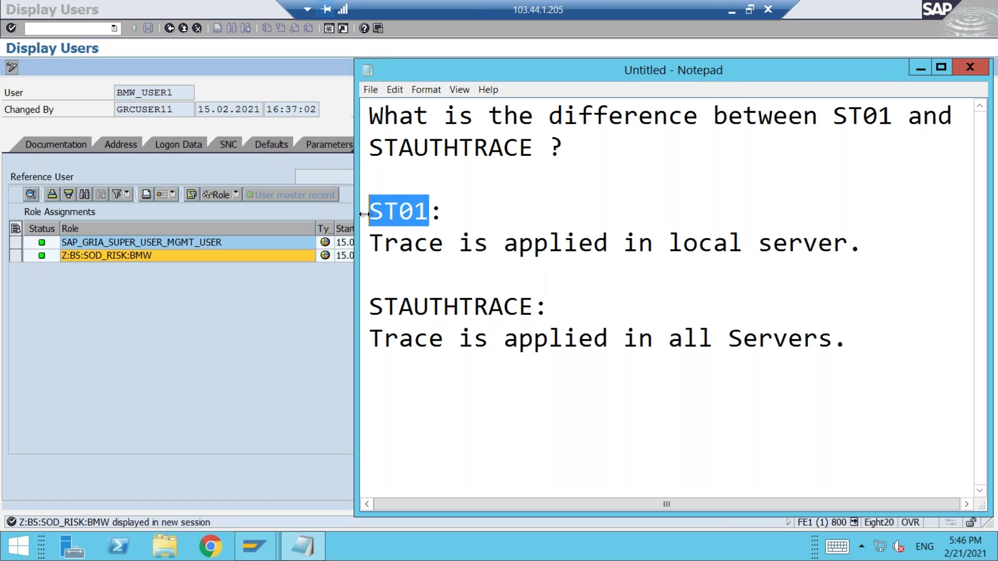
Run /nST01 in the SAP window to open the System Trace screen.
mouse_move(254, 546)
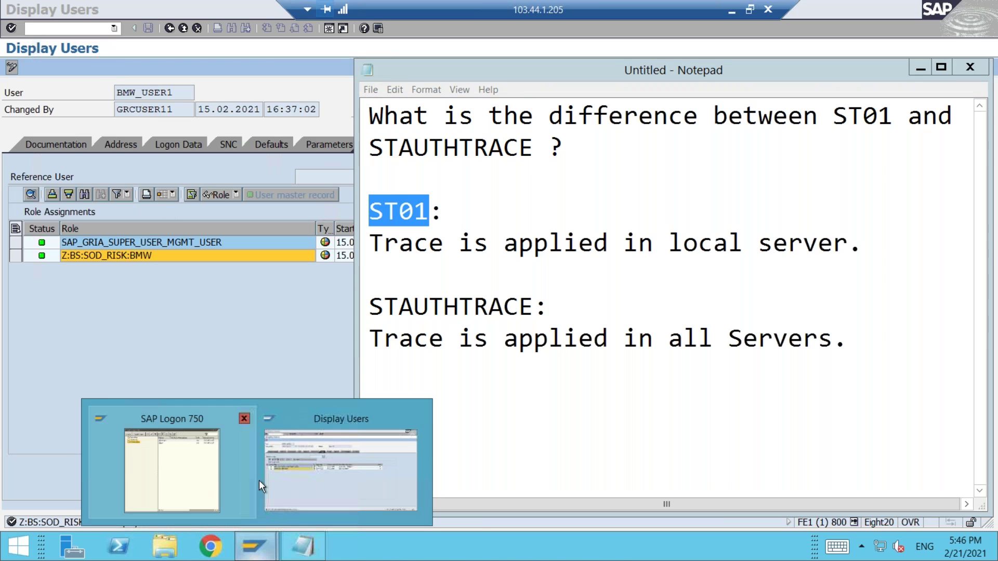
left_click(312, 419)
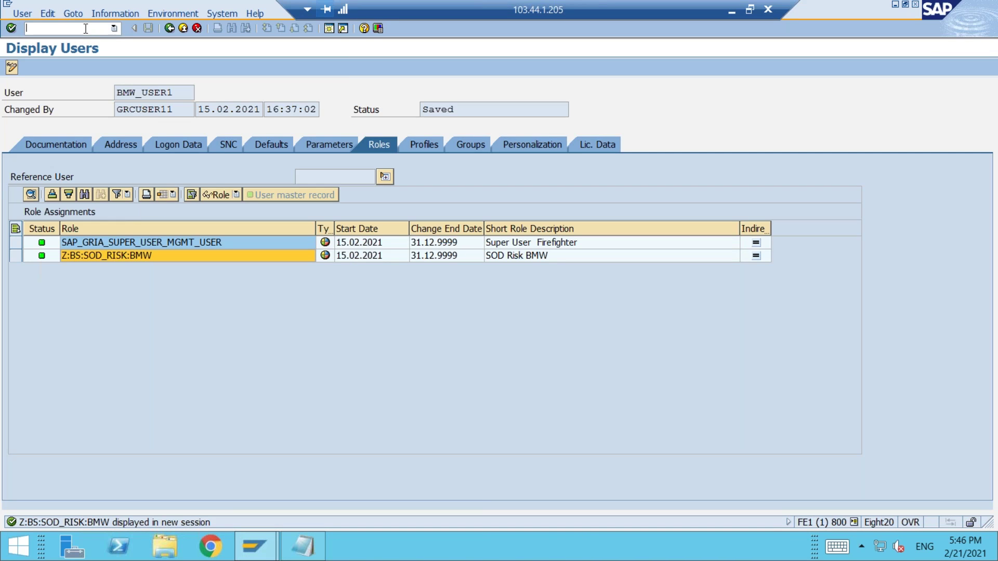
type("/nST01")
key("Return")
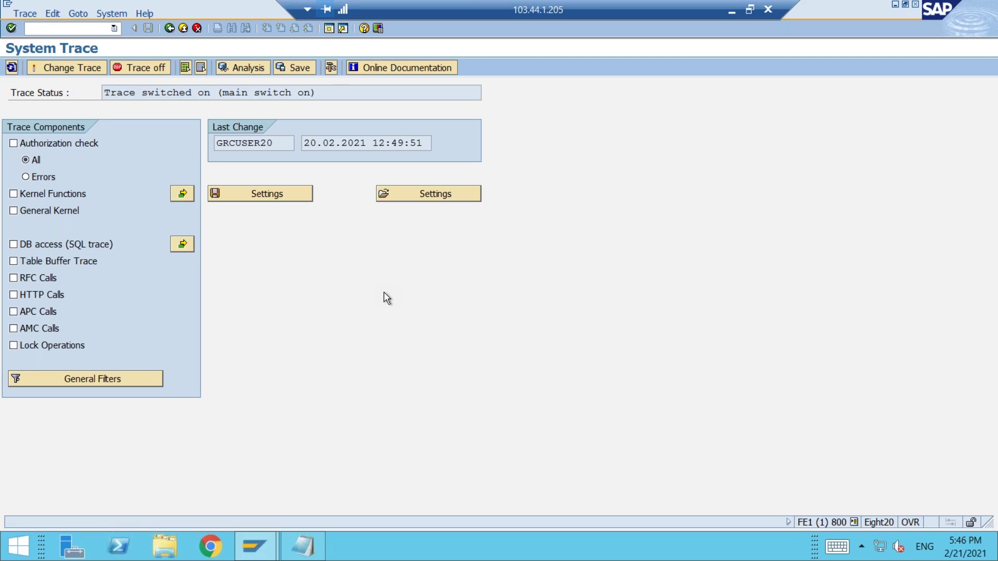
Start STAUTHTRACE in a new session and move its window aside to reveal System Trace.
left_click(329, 28)
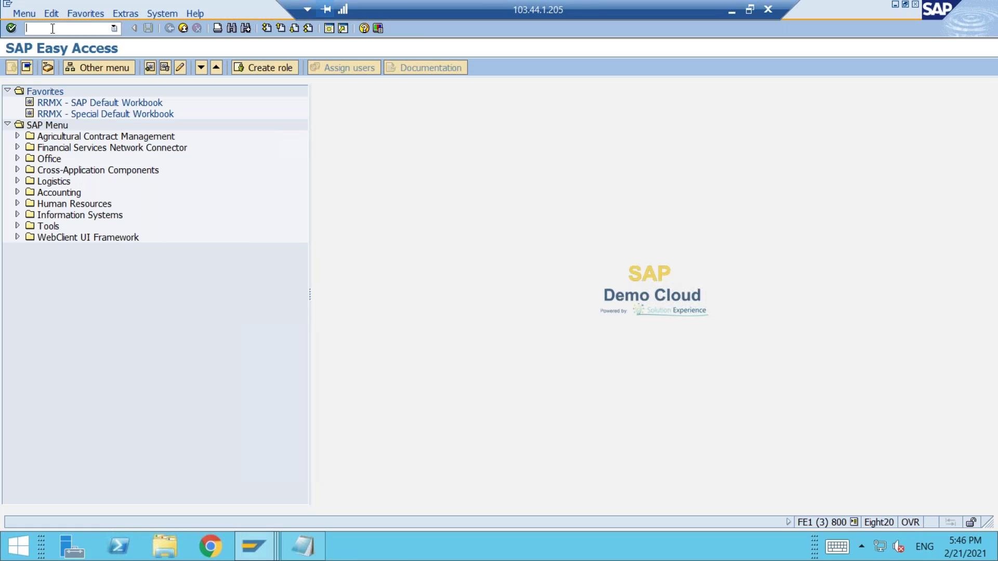
type("STAUTHTRACE")
key("Return")
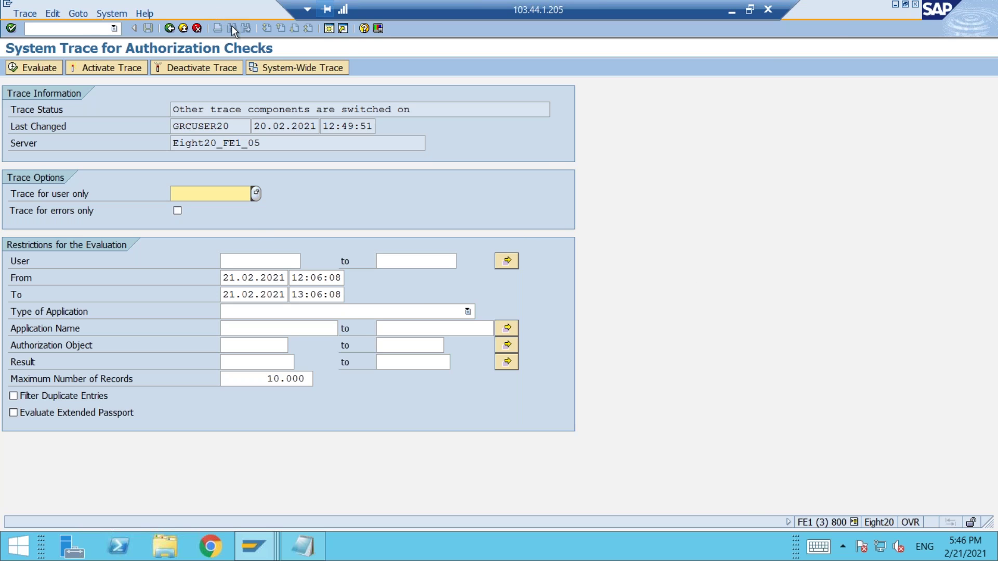
mouse_move(232, 26)
left_mouse_down()
mouse_move(405, 174)
mouse_move(443, 127)
mouse_move(428, 114)
left_mouse_up()
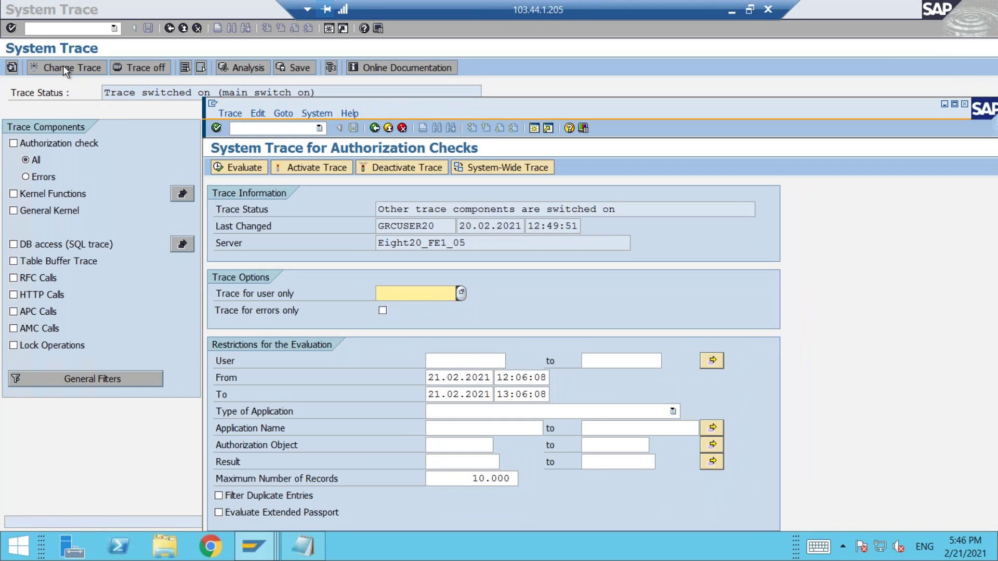
Turn the ST01 trace off, then bring the authorization checks trace window forward.
left_click(64, 70)
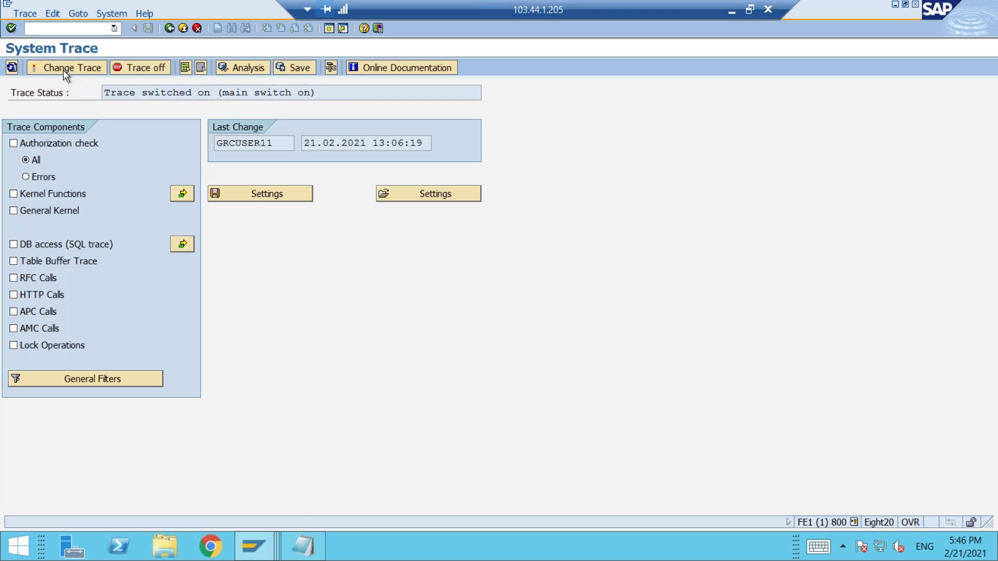
left_click(127, 68)
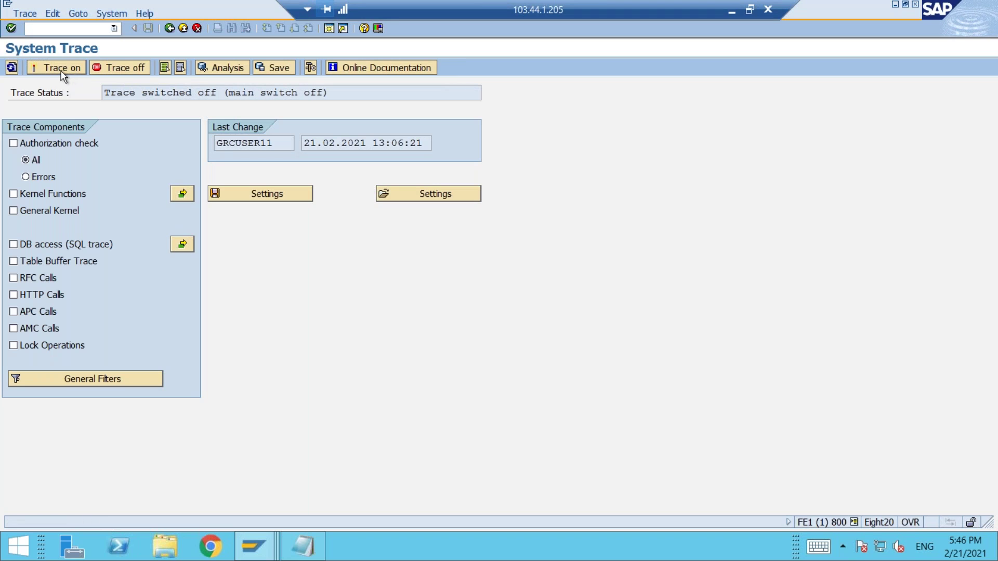
left_click(254, 546)
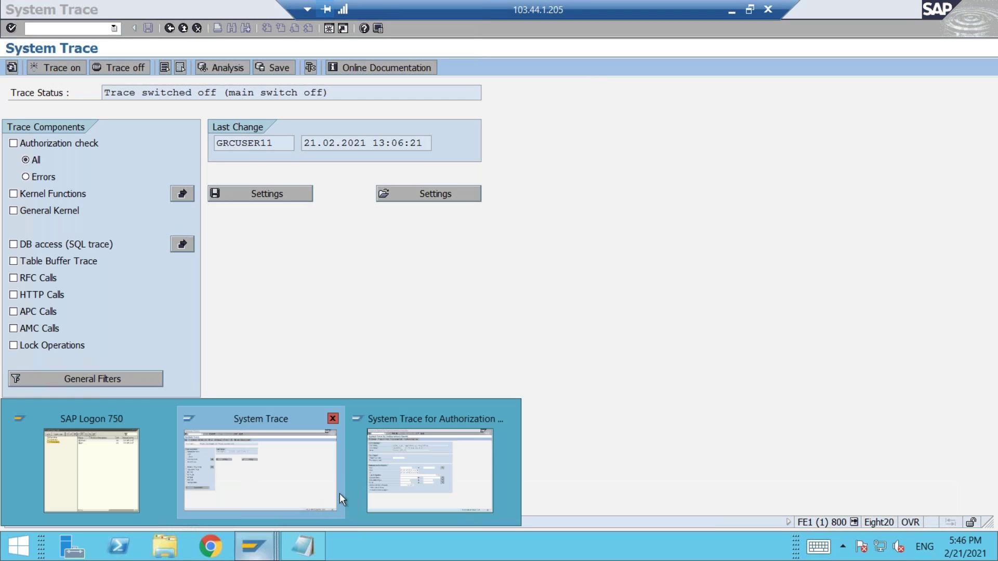
left_click(401, 489)
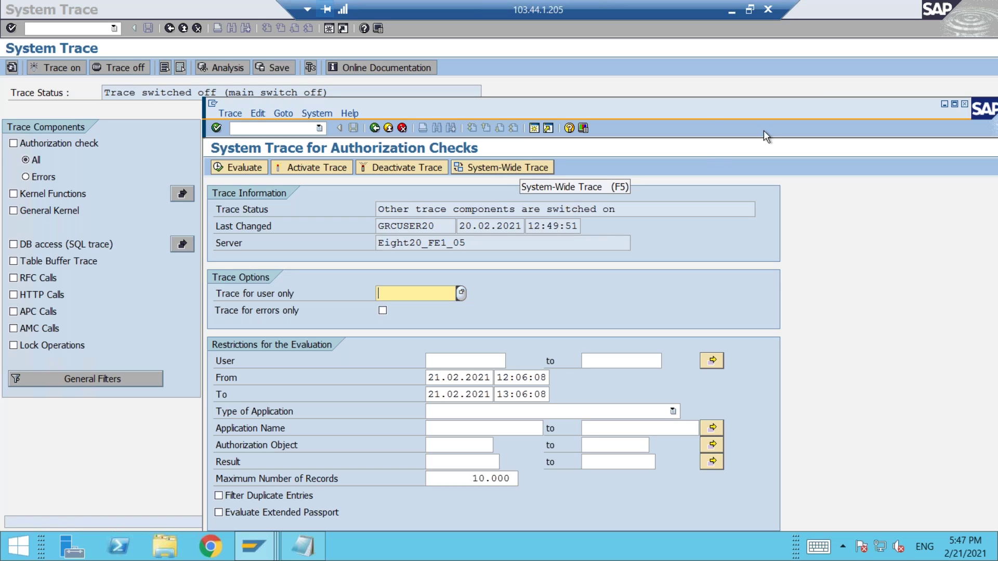
left_click(304, 557)
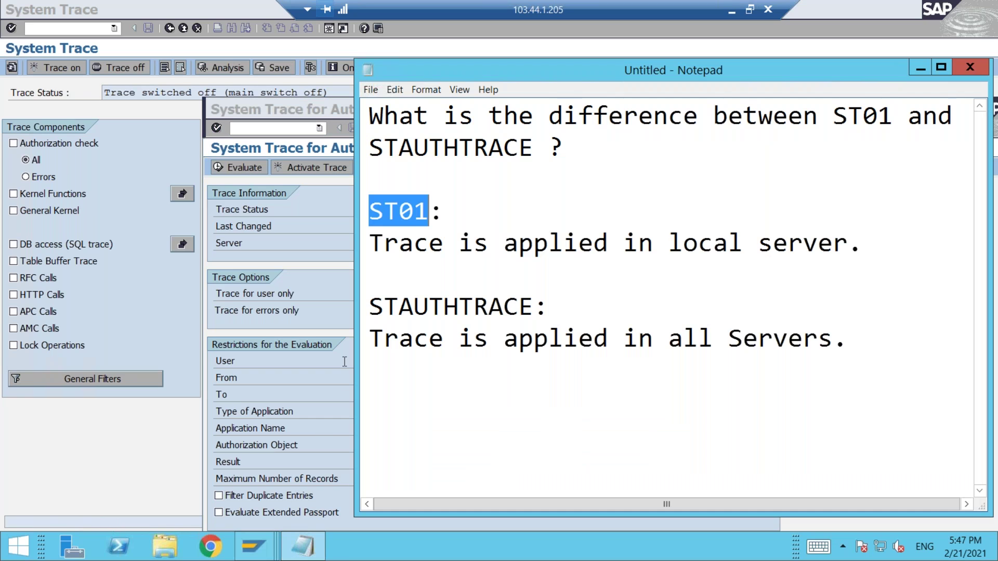
left_click(456, 284)
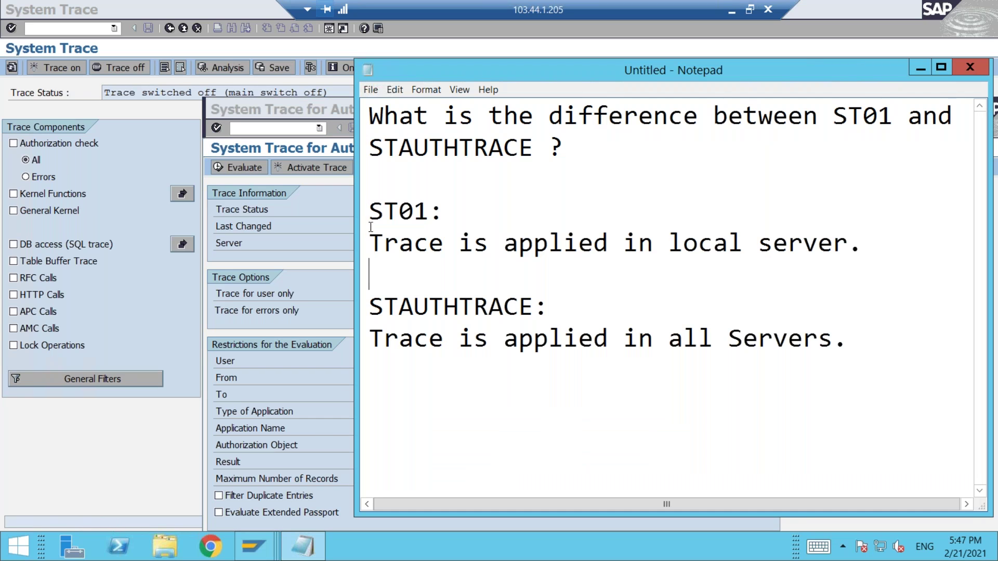
left_click_drag(370, 211, 429, 211)
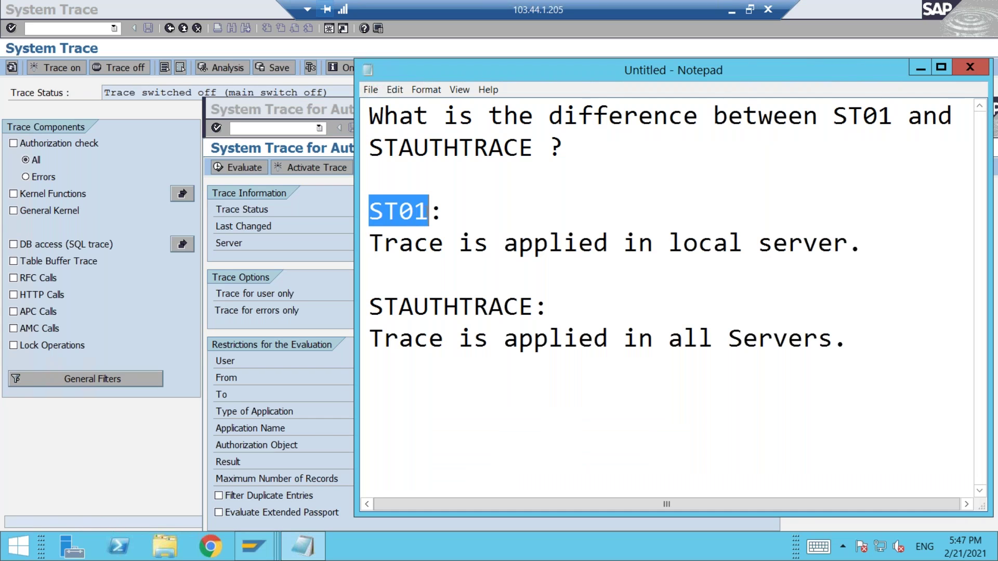
left_click(429, 278)
left_click(369, 242)
left_click_drag(389, 241, 850, 246)
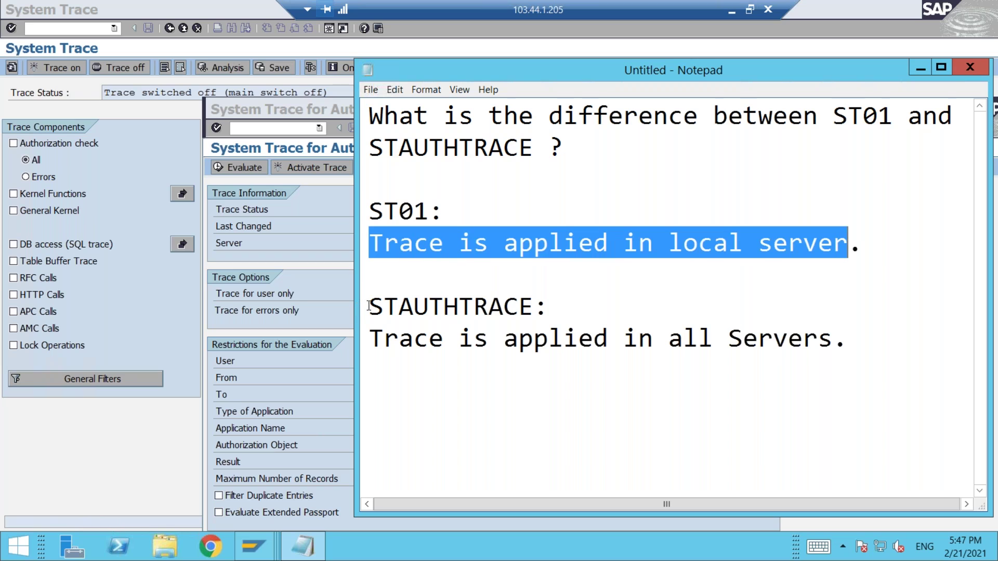
left_click_drag(369, 306, 534, 306)
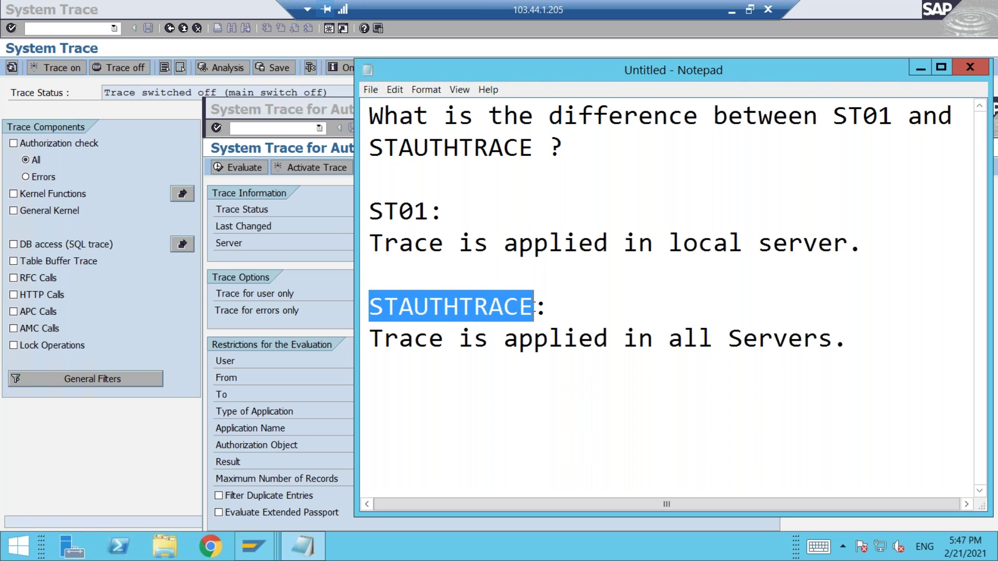
left_click_drag(368, 339, 833, 339)
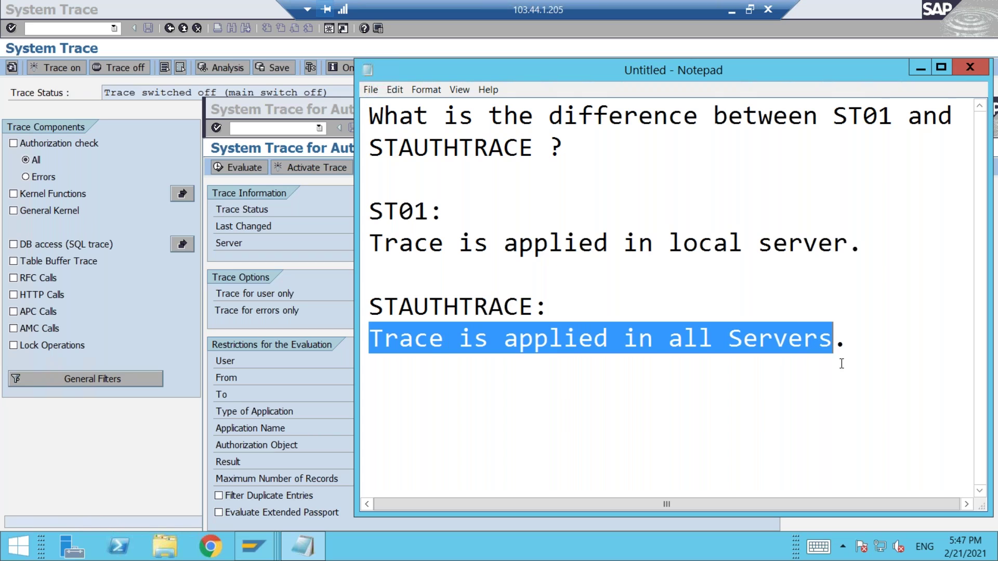
left_click(690, 265)
left_click_drag(672, 238, 852, 239)
left_click_drag(669, 339, 840, 340)
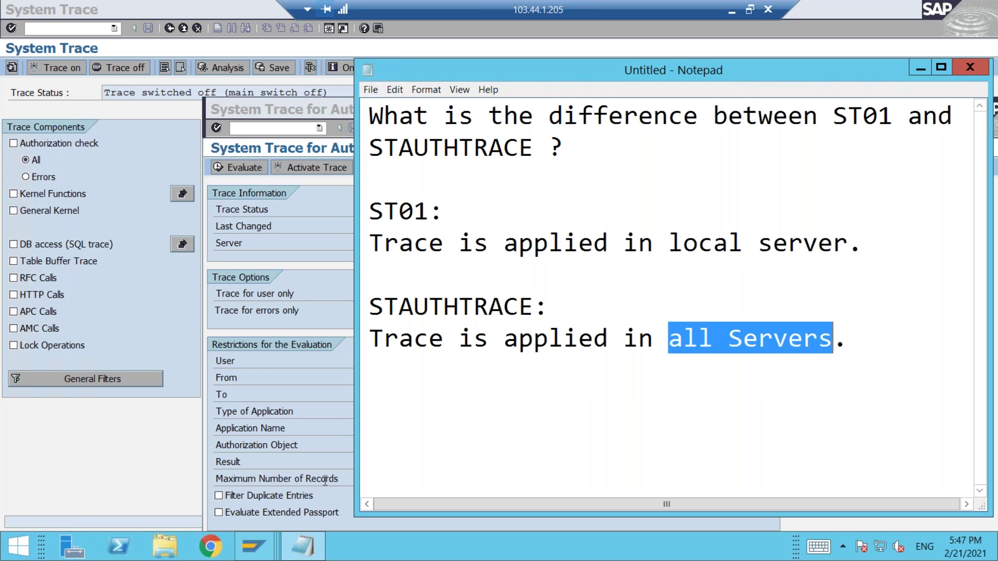
Search the Start screen for 'paint' and launch Paint.
left_click(18, 546)
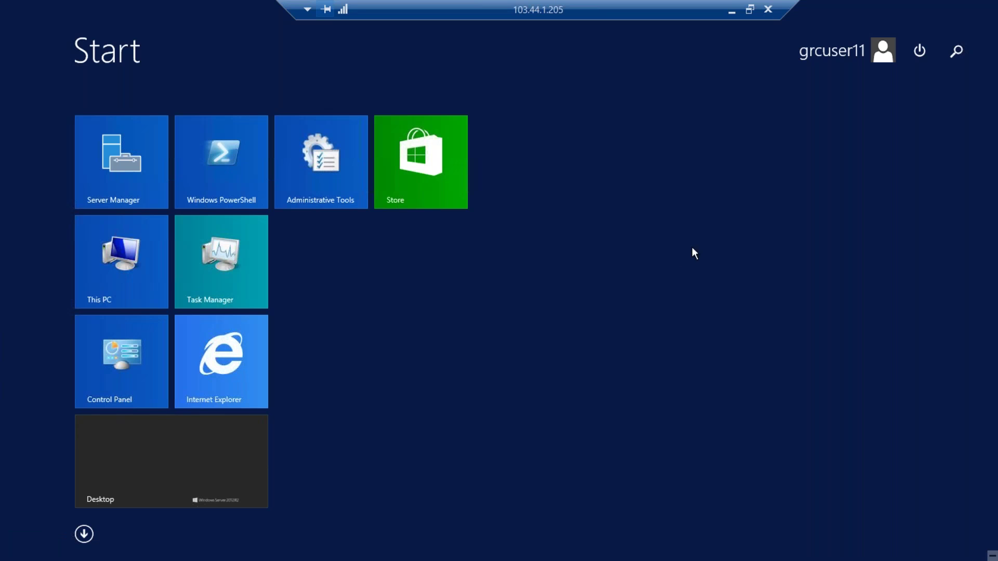
left_click(958, 54)
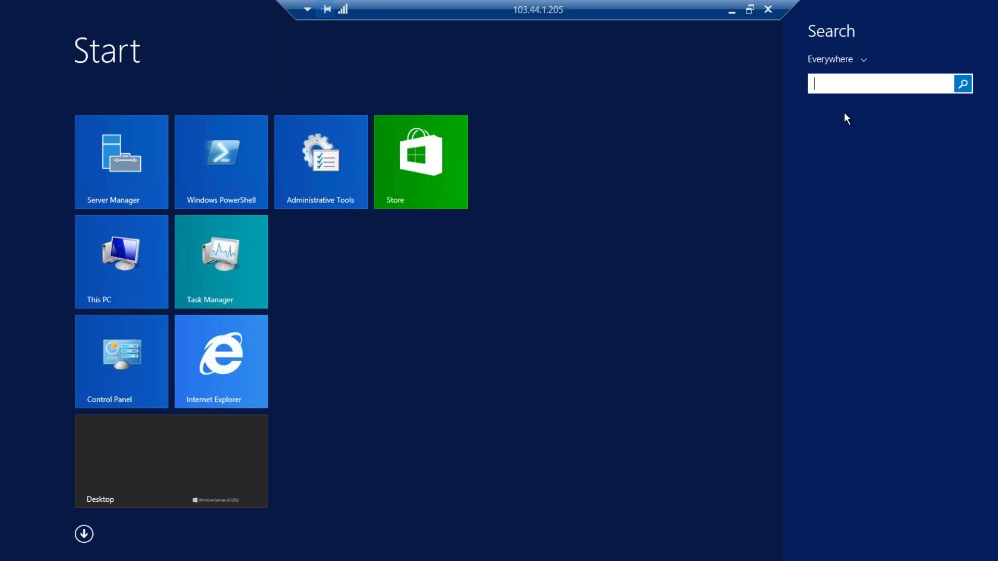
type("paint")
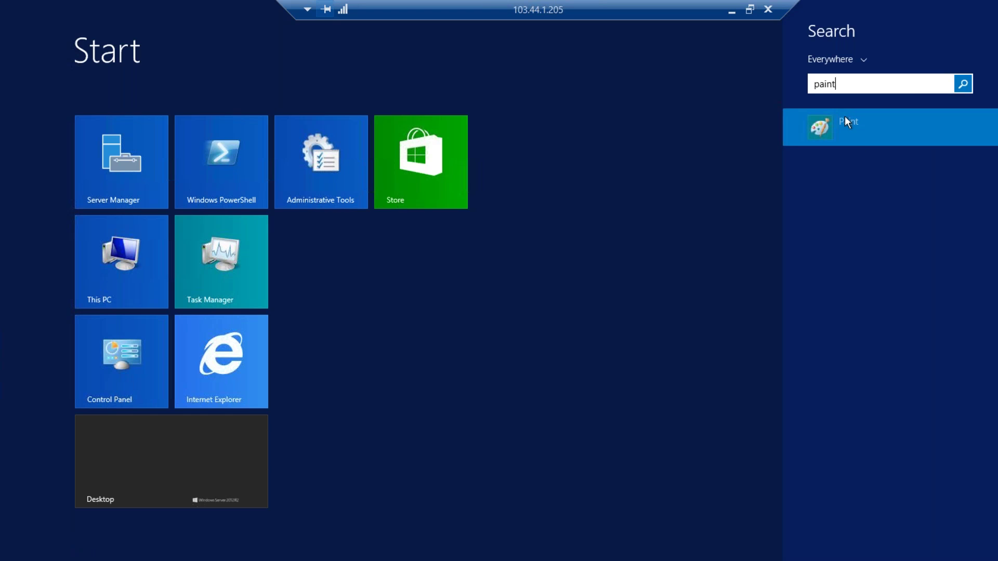
left_click(845, 117)
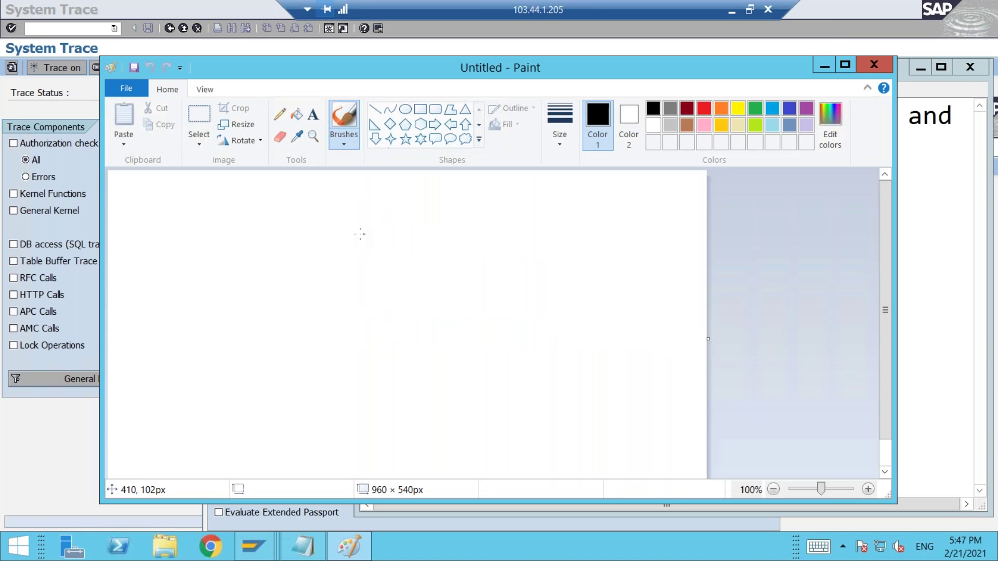
Draw a large rectangle and label it ECC/S4HANA above.
left_click(420, 109)
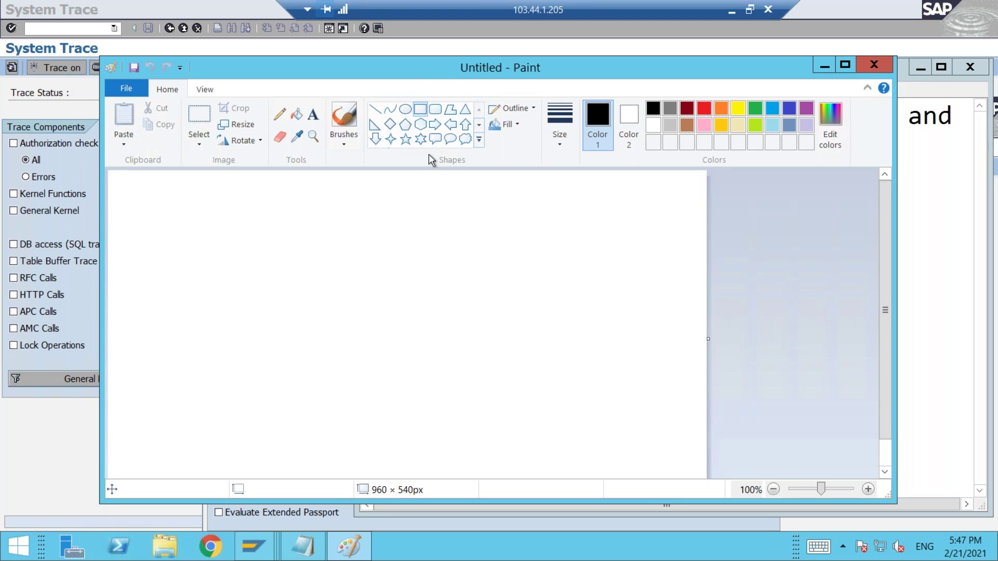
left_click_drag(206, 249, 320, 393)
left_click(313, 115)
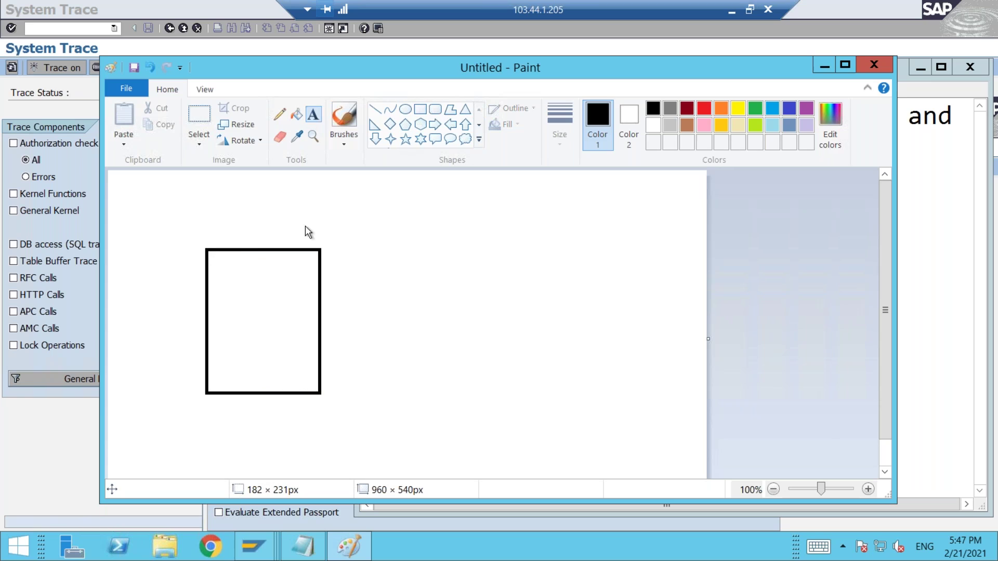
left_click(234, 241)
type("EC")
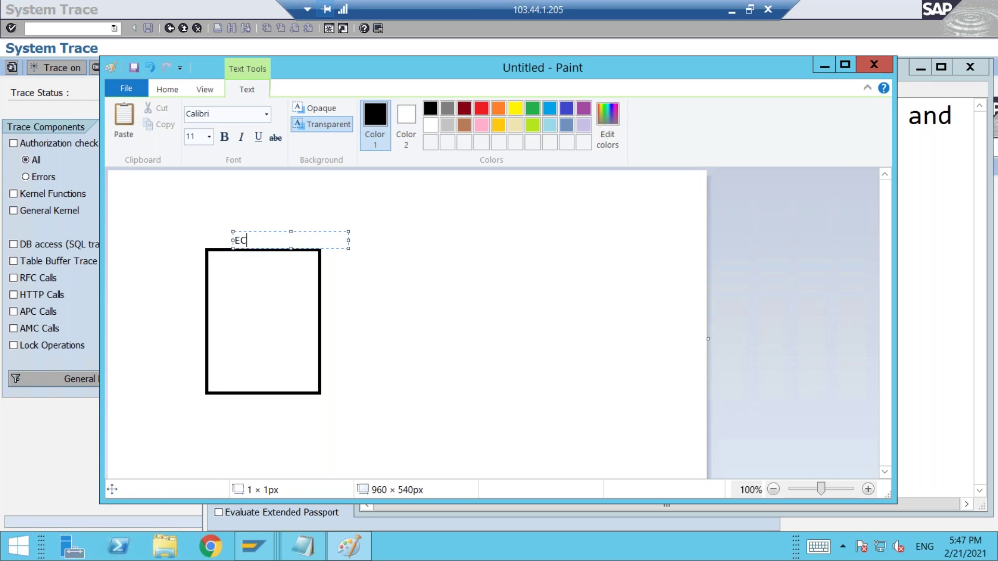
type("C/S4HANA")
left_click(424, 307)
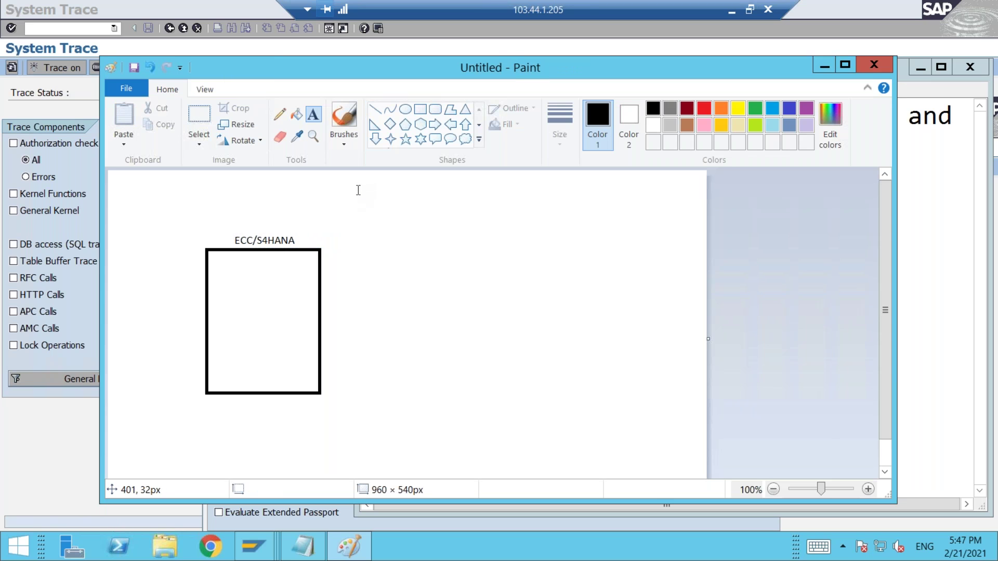
Draw three stacked rounded-rectangle server boxes inside the system box.
left_click(435, 110)
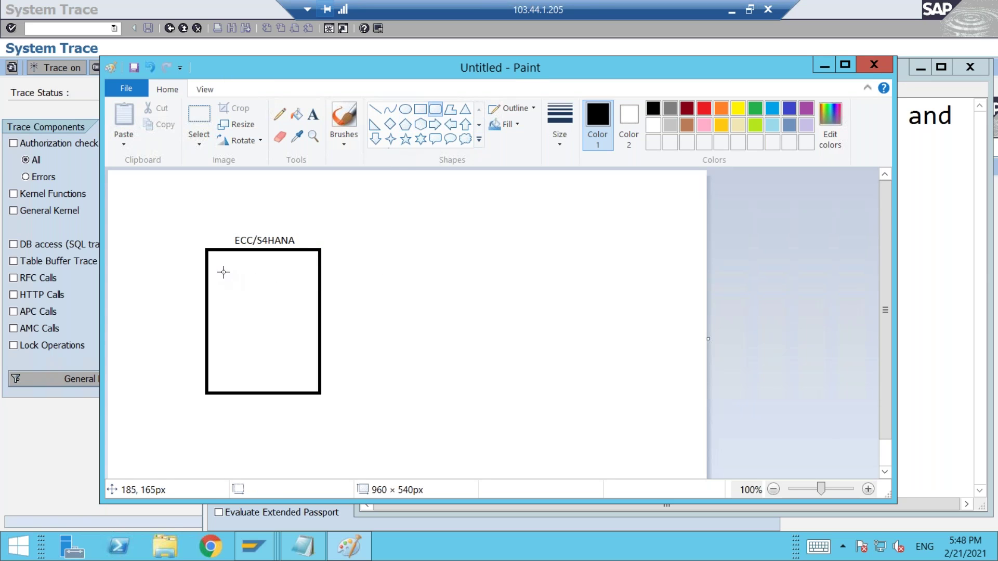
left_click_drag(223, 266, 297, 292)
left_click_drag(224, 307, 297, 329)
left_click_drag(227, 347, 300, 372)
Label the three server boxes Server1, 2 and 3.
left_click(313, 116)
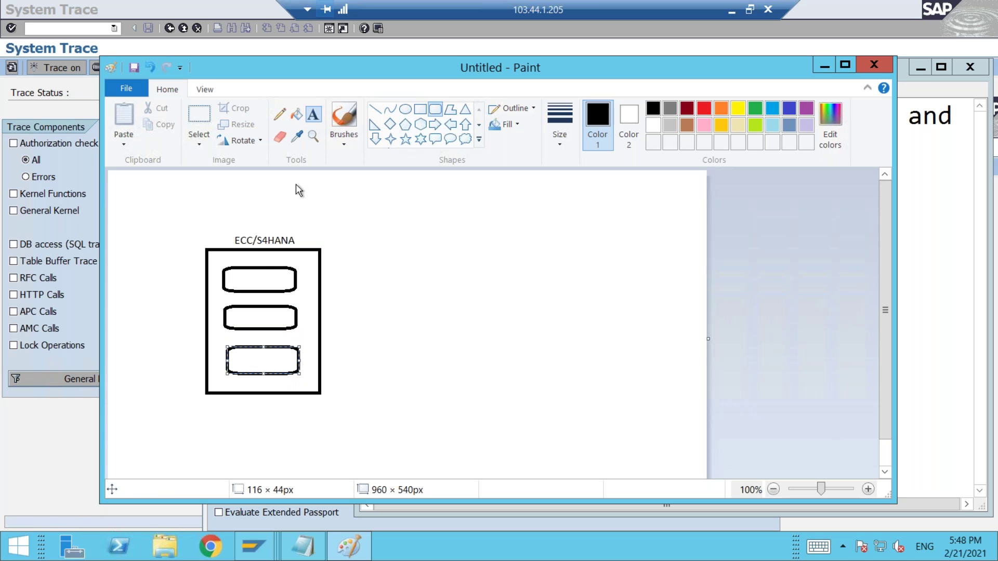
left_click(244, 271)
type("Server1")
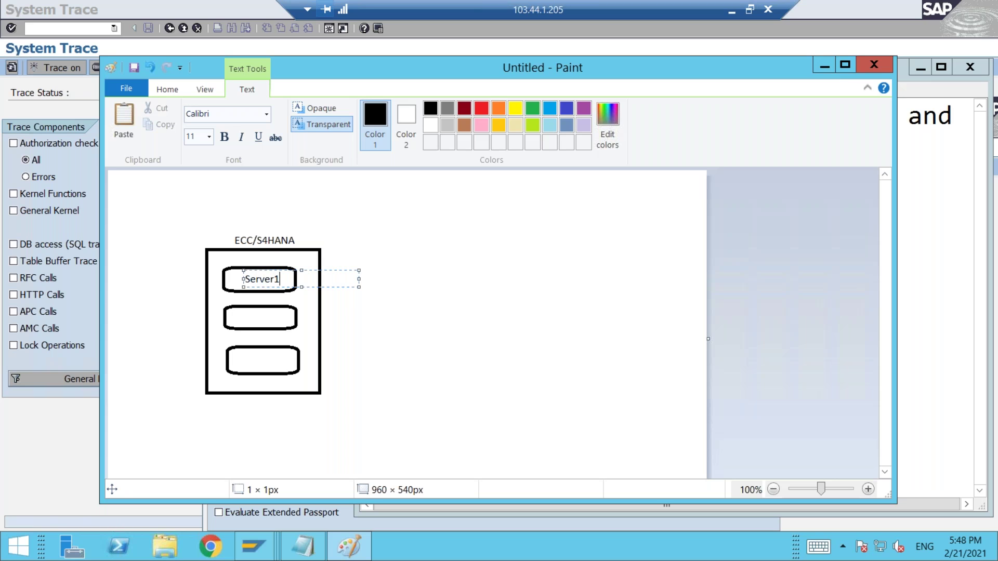
left_click(247, 317)
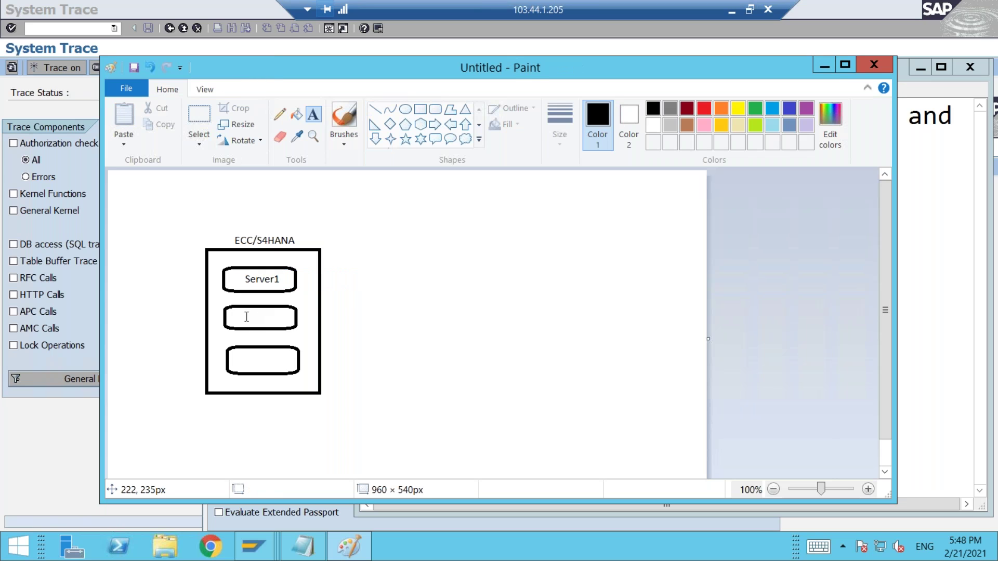
left_click(246, 317)
type("2")
left_click(249, 360)
left_click(249, 360)
type("3")
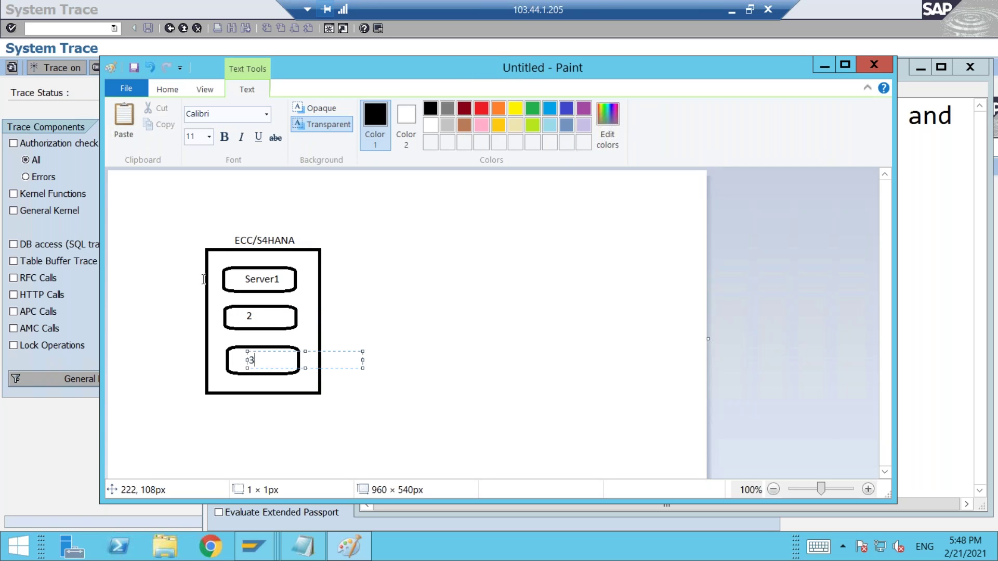
left_click(382, 300)
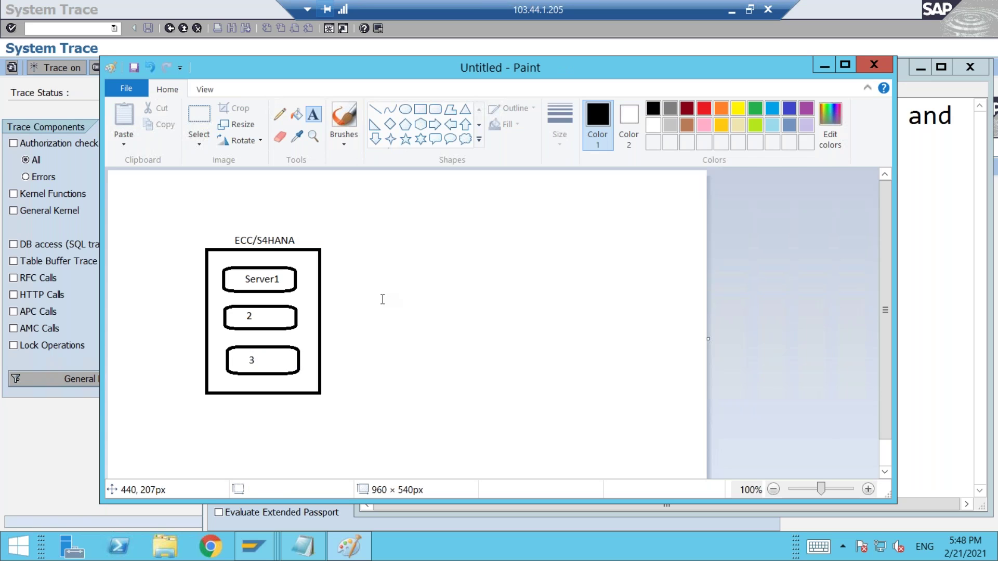
Run /NSM51 to list FE1 instances, select Eight20_FE1_05, then return to the Paint diagram.
left_click(40, 28)
type("/N")
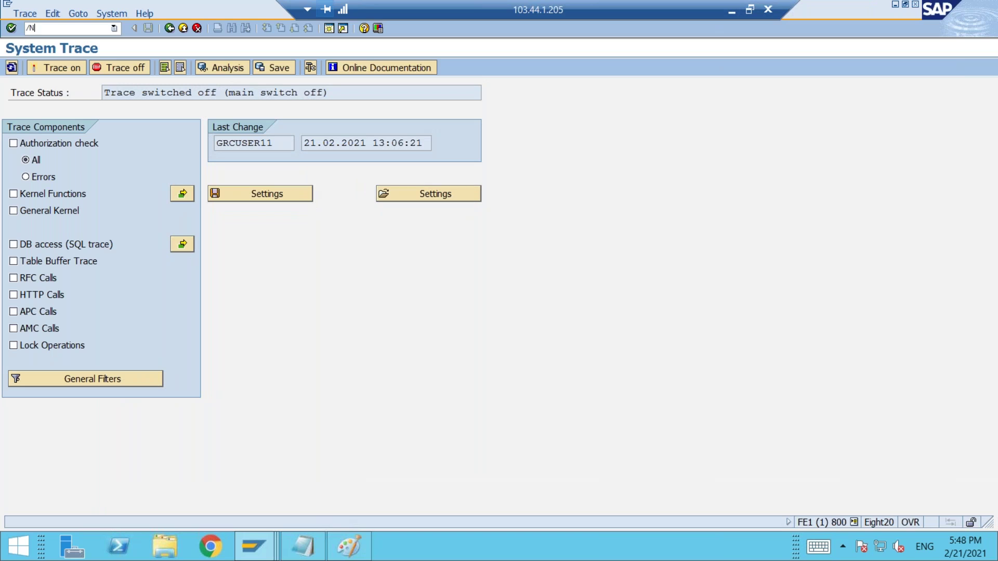
type("SM51")
key("Return")
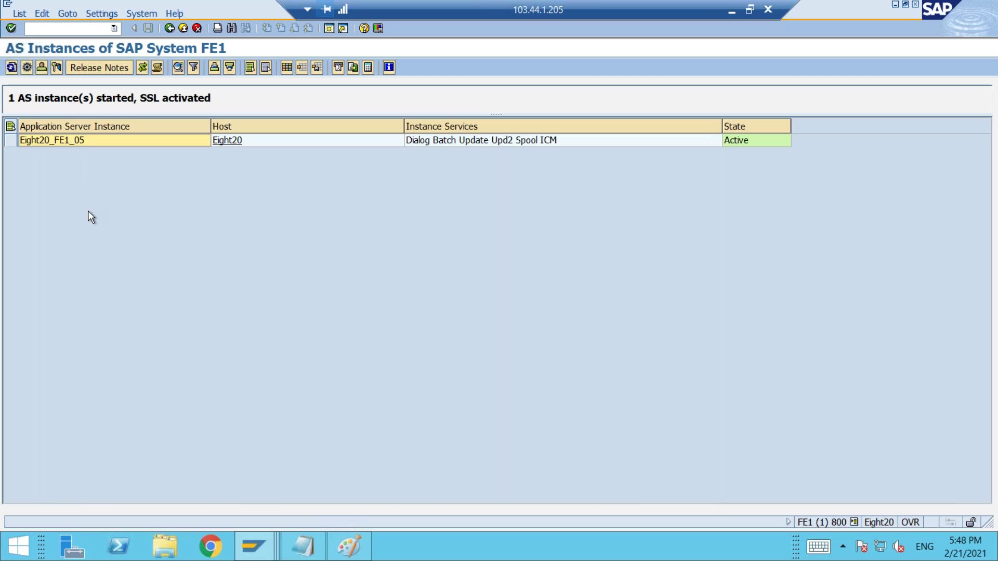
left_click(10, 140)
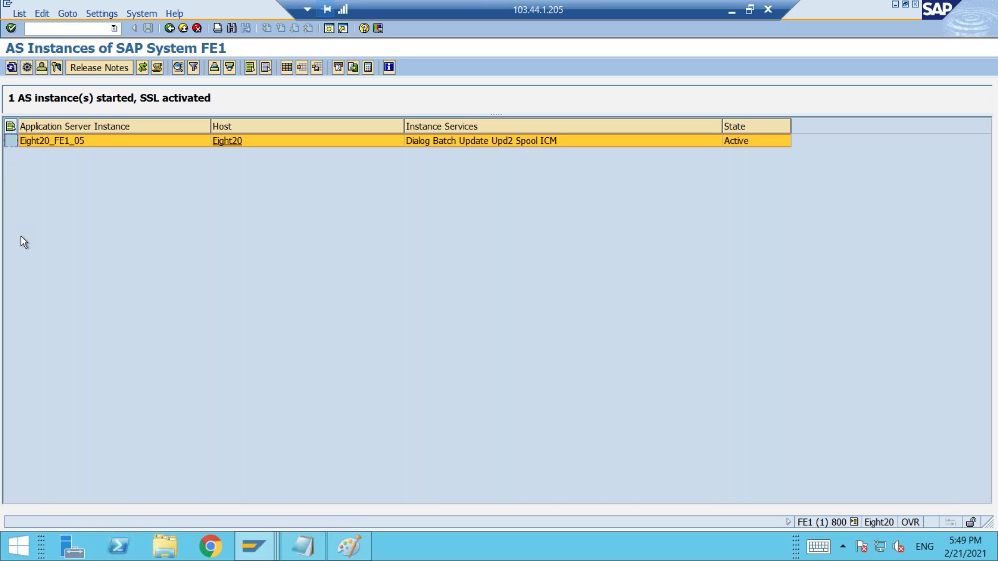
left_click(349, 547)
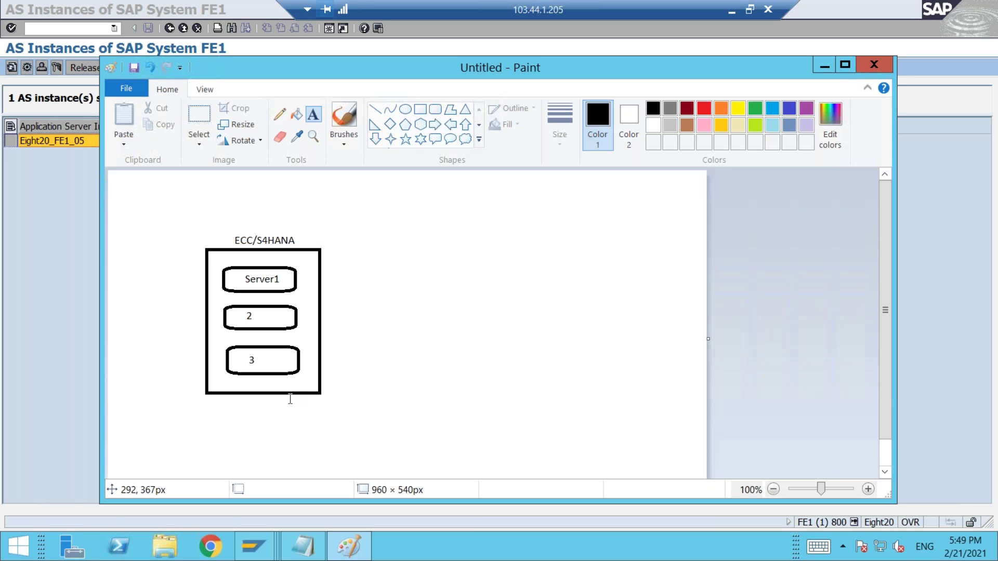
Bring Notepad forward and highlight 'Trace is applied in local server.'.
left_click(303, 546)
left_click_drag(376, 245, 882, 248)
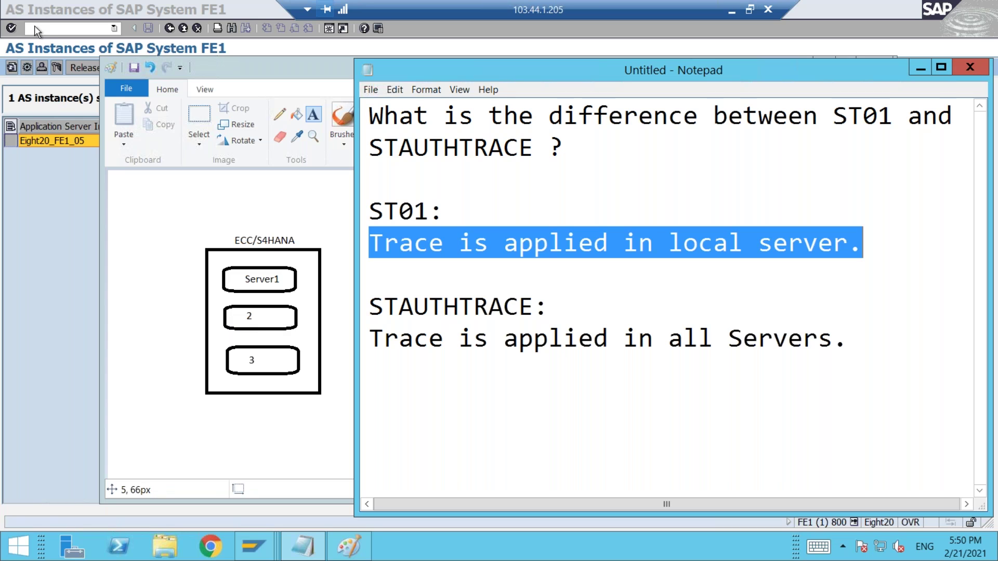
Run /nAL08 to show the system-wide user session list for FE1.
left_click(48, 28)
type("/n")
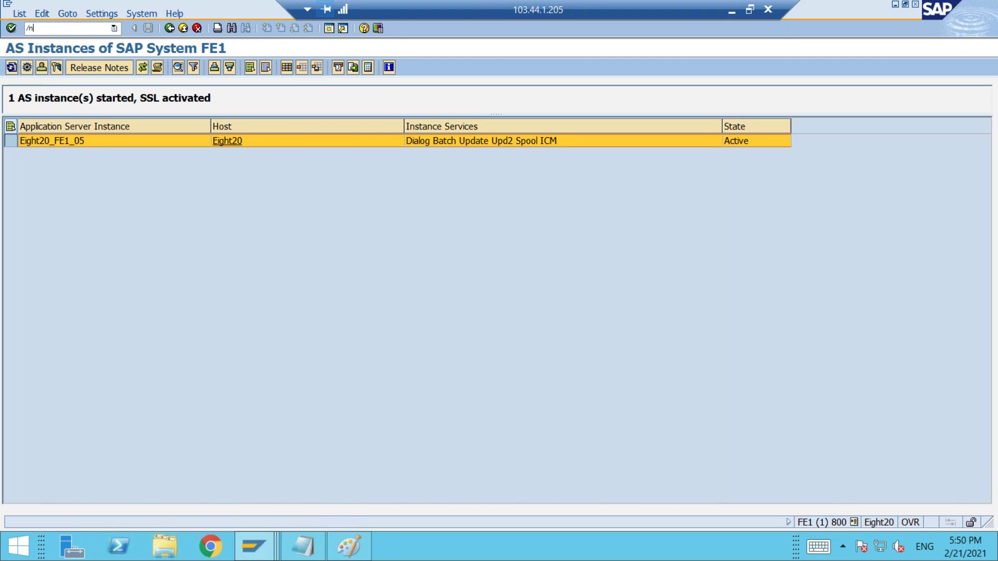
type("AL08")
key("Return")
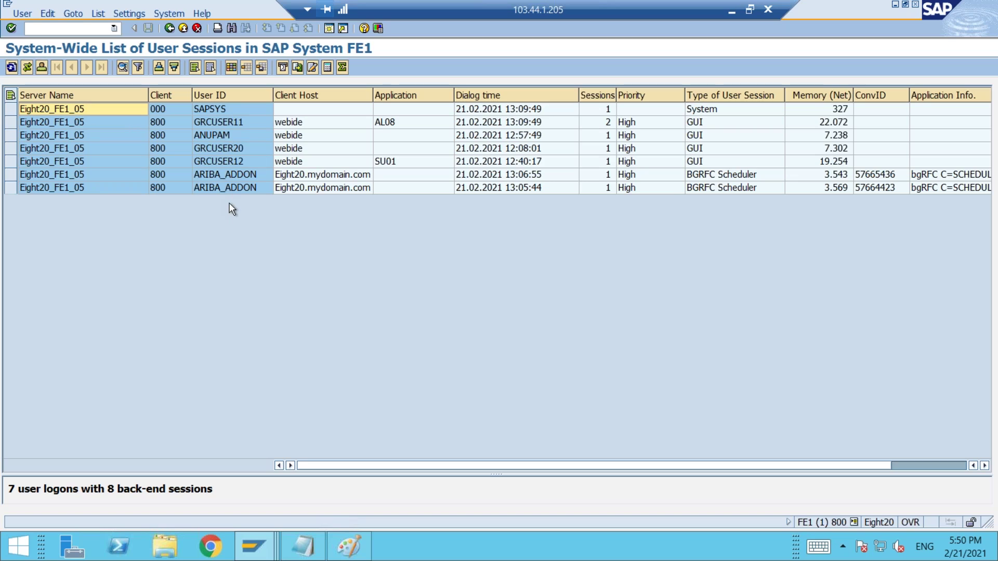
Drill into the Eight20_FE1_05 user sessions from the fifth row, then go back.
left_click(229, 114)
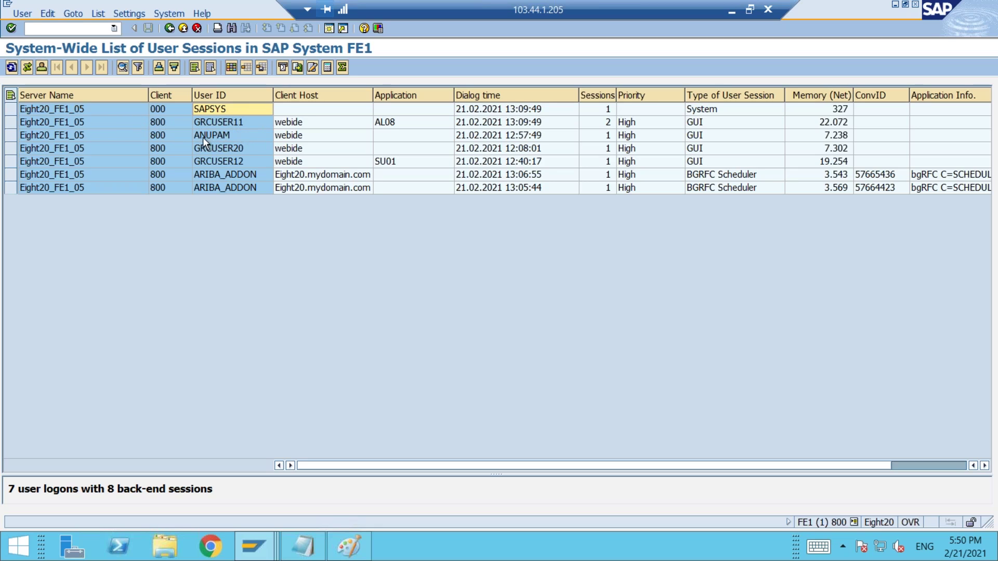
left_click(212, 163)
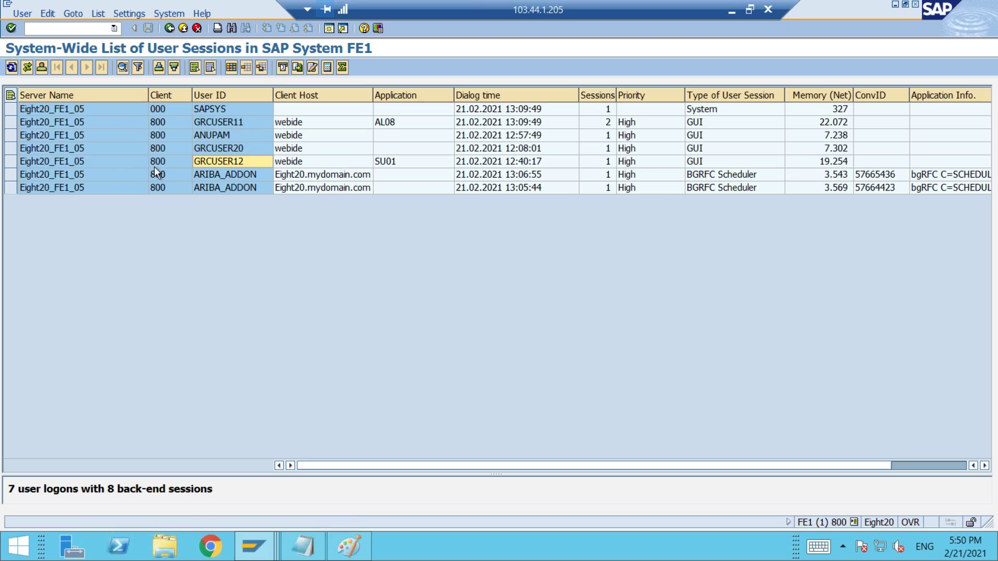
left_click(37, 163)
left_click(11, 162)
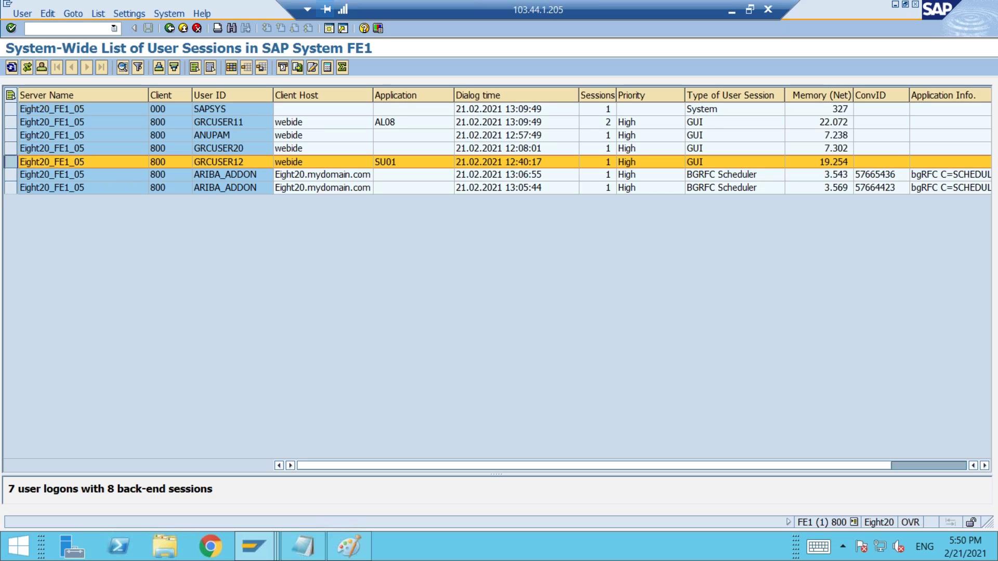
double_click(67, 163)
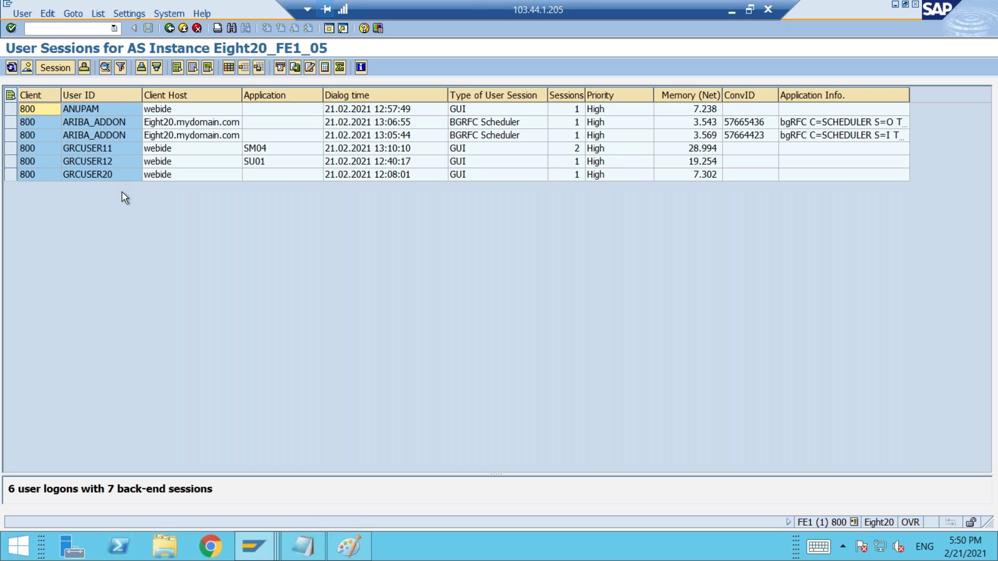
left_click(169, 29)
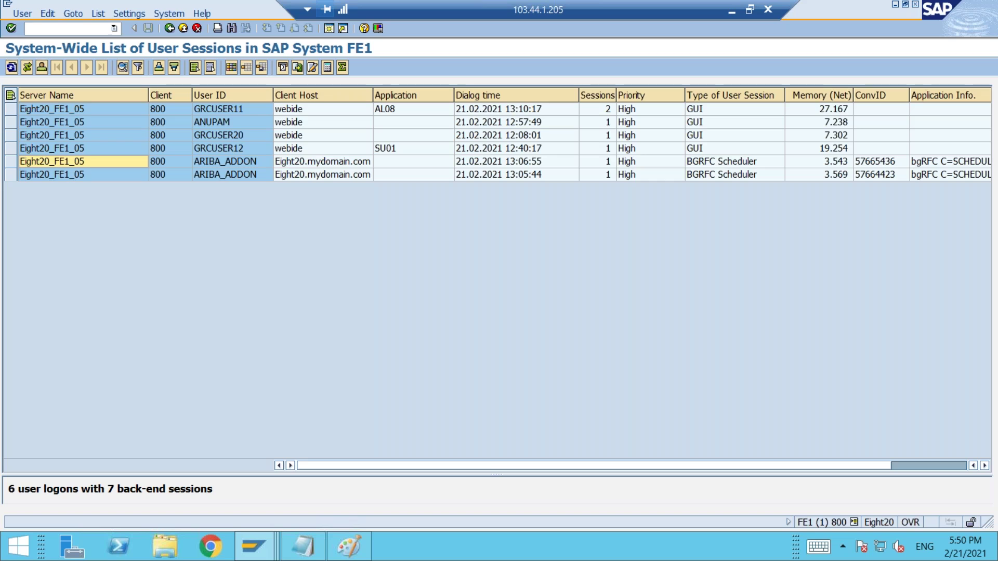
Highlight the STAUTHTRACE 'Trace is applied in all Servers.' line, compare with the diagram, then minimize Paint.
left_click(303, 546)
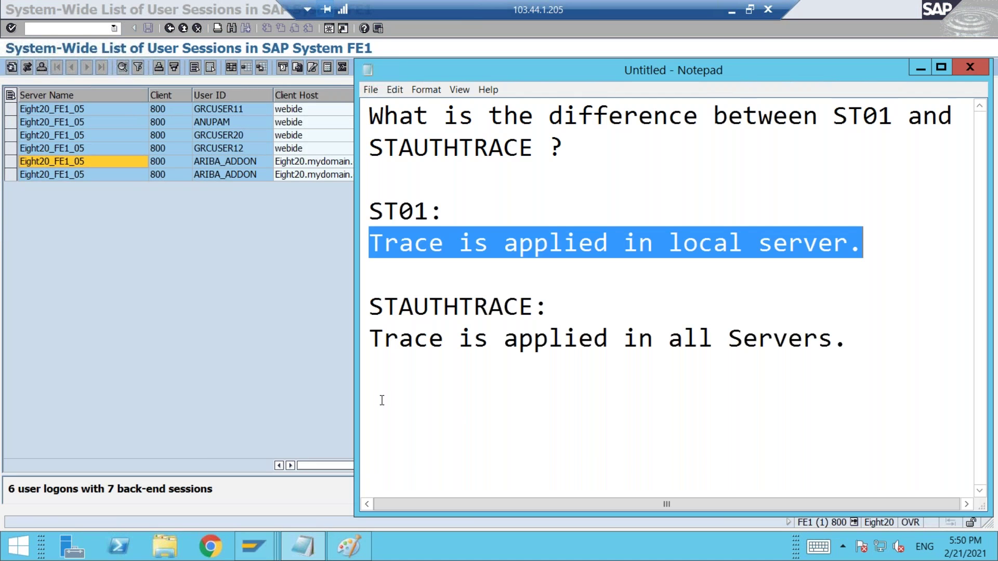
left_click_drag(369, 307, 534, 308)
left_click_drag(370, 339, 857, 346)
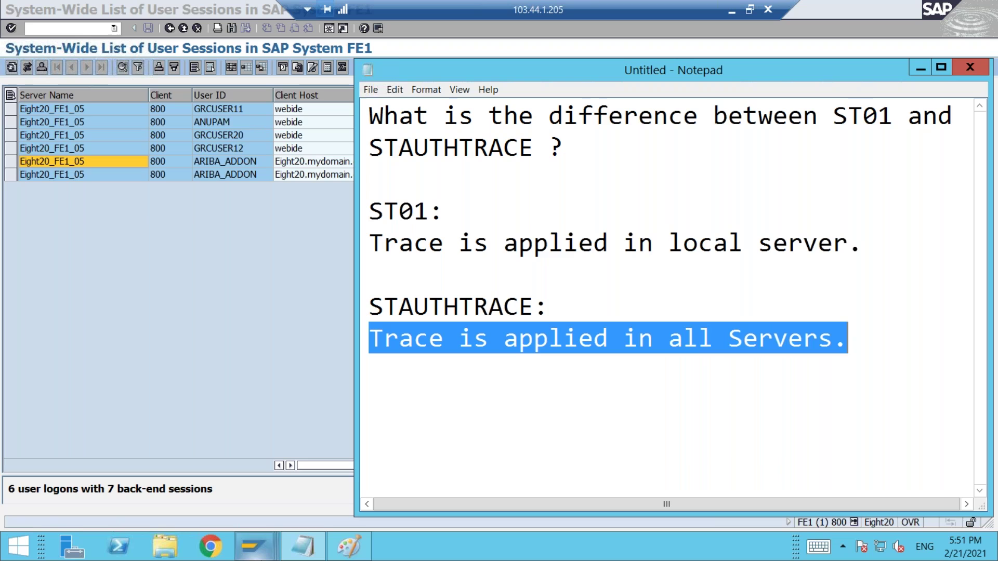
left_click(354, 554)
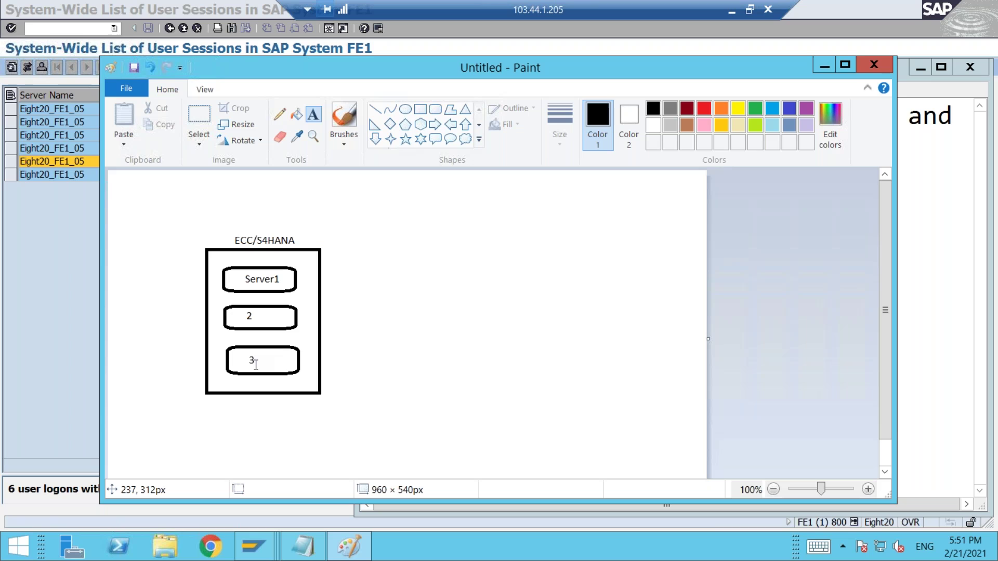
left_click(823, 67)
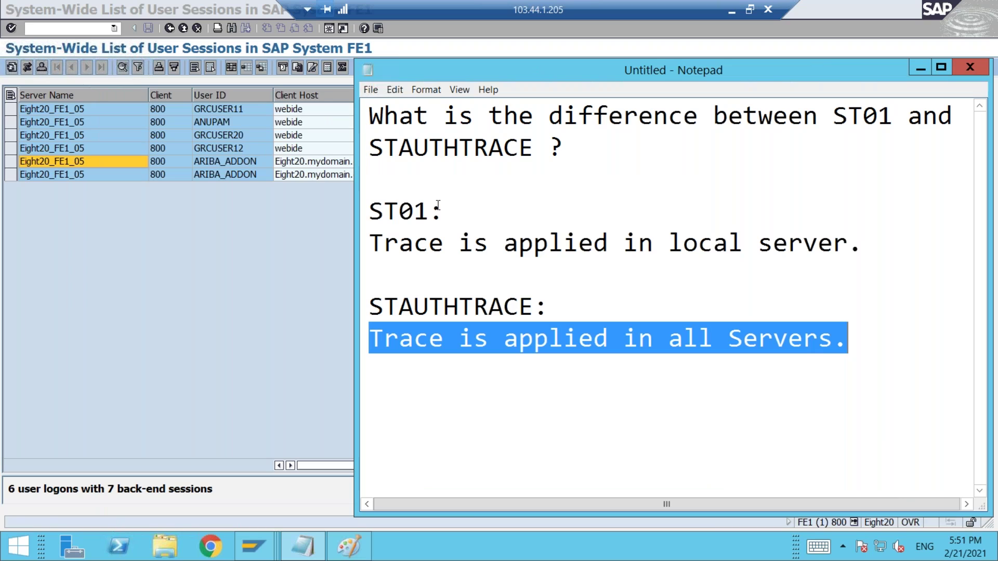